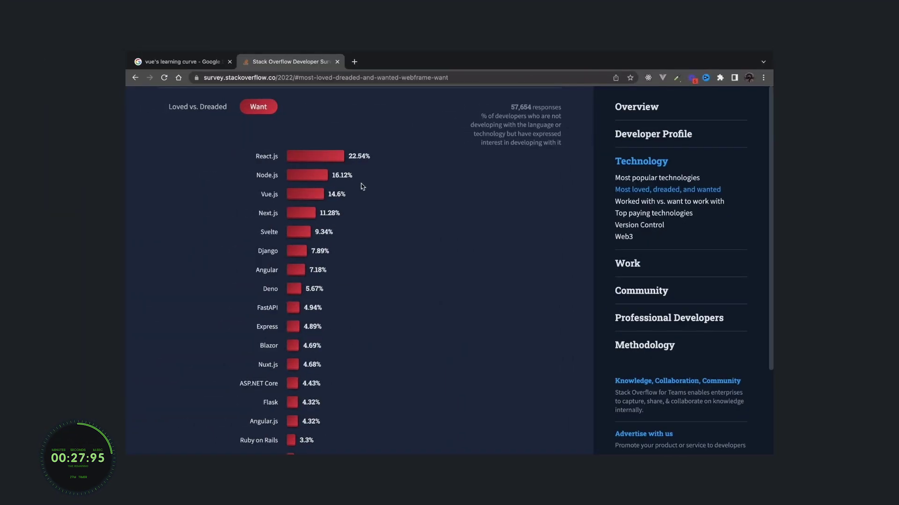
left_click_drag(280, 194, 255, 193)
left_click_drag(327, 193, 353, 193)
left_click(354, 196)
left_click_drag(508, 107, 530, 108)
left_click(565, 112)
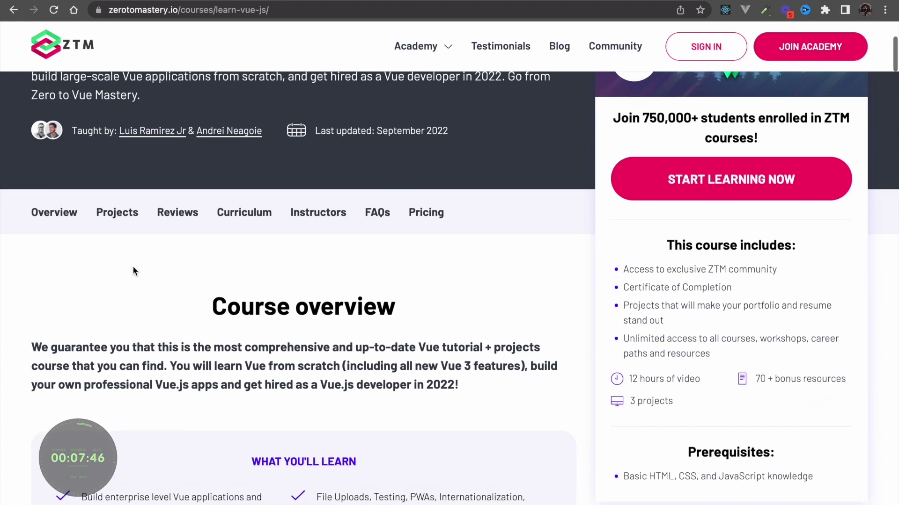
Jump to the Vue course's projects: Perspective Playground, Quizzy App and Spotify Clone
left_click(109, 213)
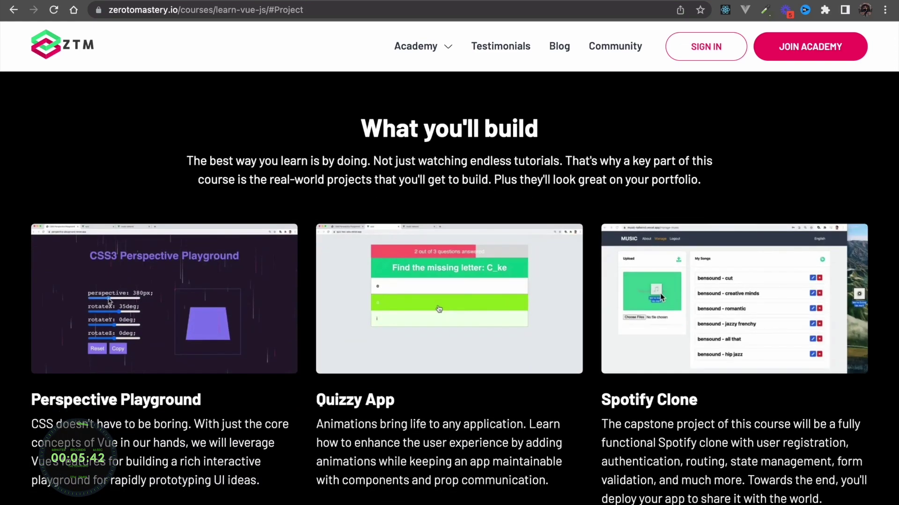
scroll(108, 208, "down", 2)
scroll(107, 208, "down", 2)
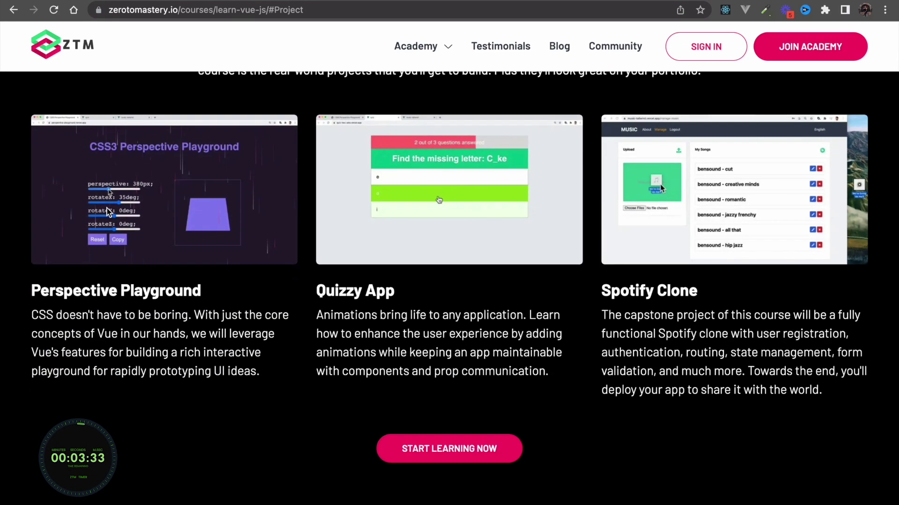